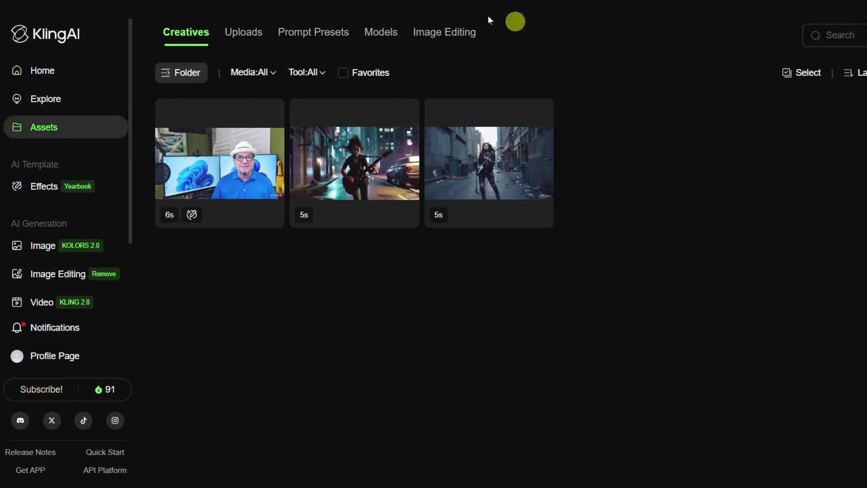
Look over the uploaded images in the assets, then switch to ChatGPT and review the muppet image conversation.
click(244, 36)
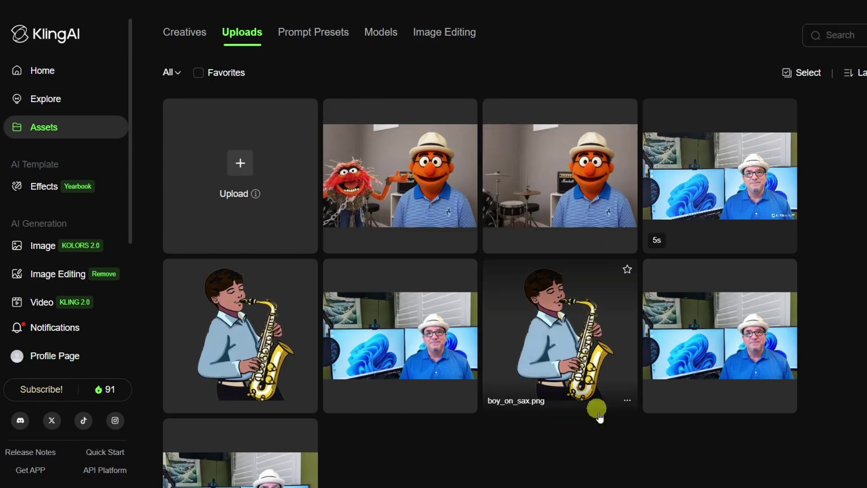
mouse_move(592, 485)
click(590, 445)
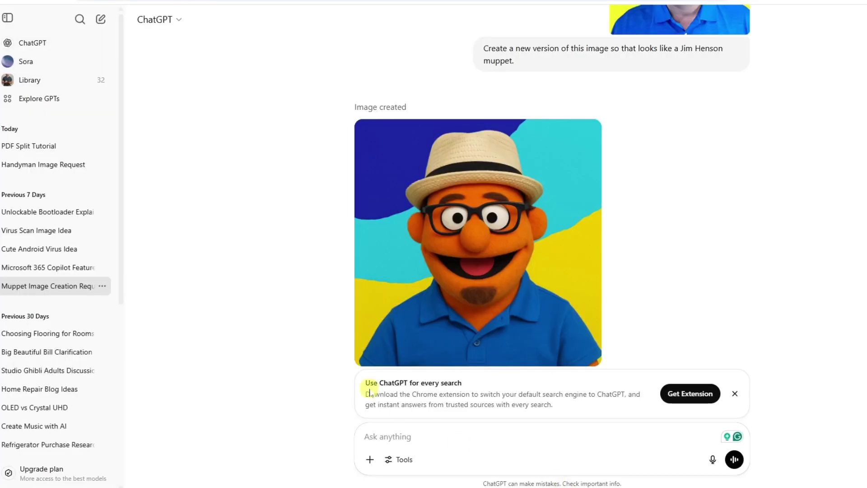
scroll(817, 228, up, 2)
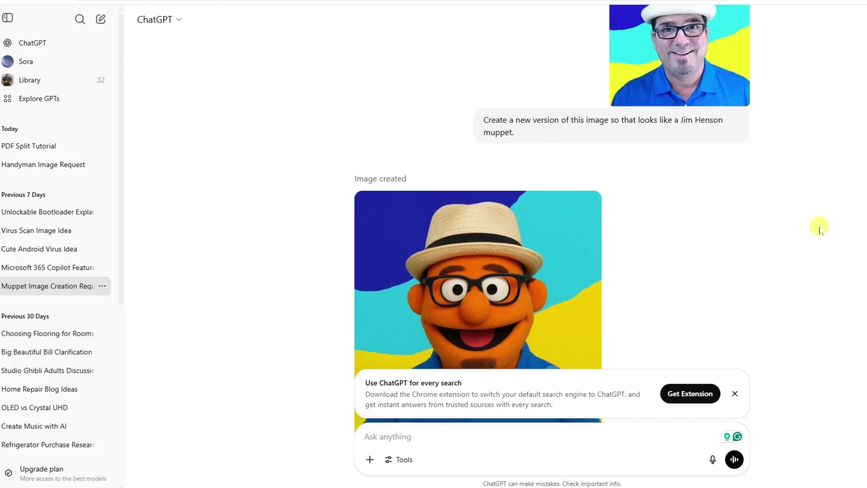
scroll(820, 230, up, 2)
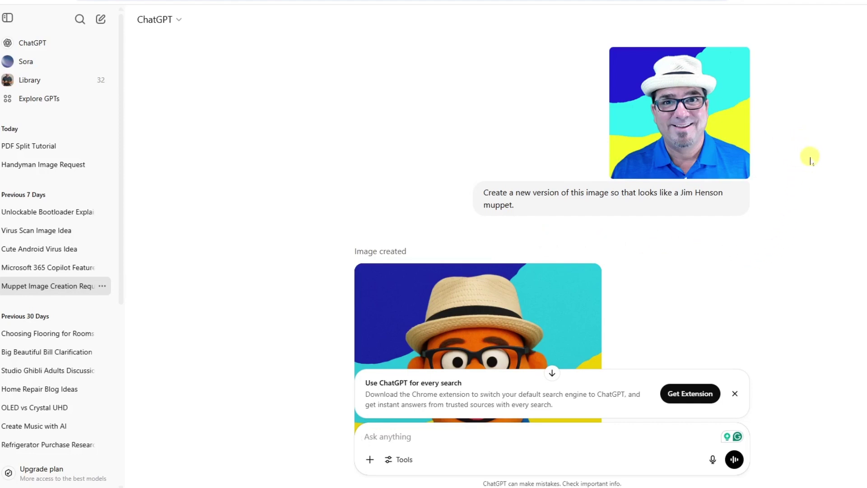
scroll(810, 161, down, 3)
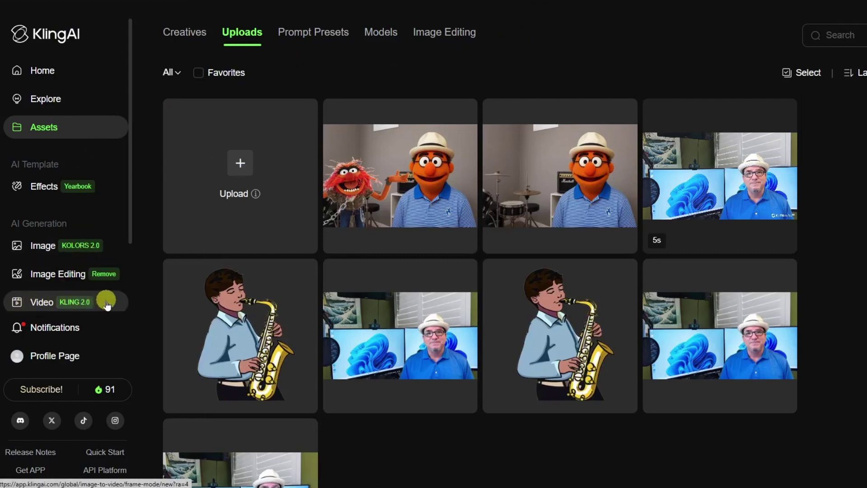
In Kling AI's image-to-video generation, set the start frame to the uploaded image of the orange muppet alone beside the drums.
click(42, 303)
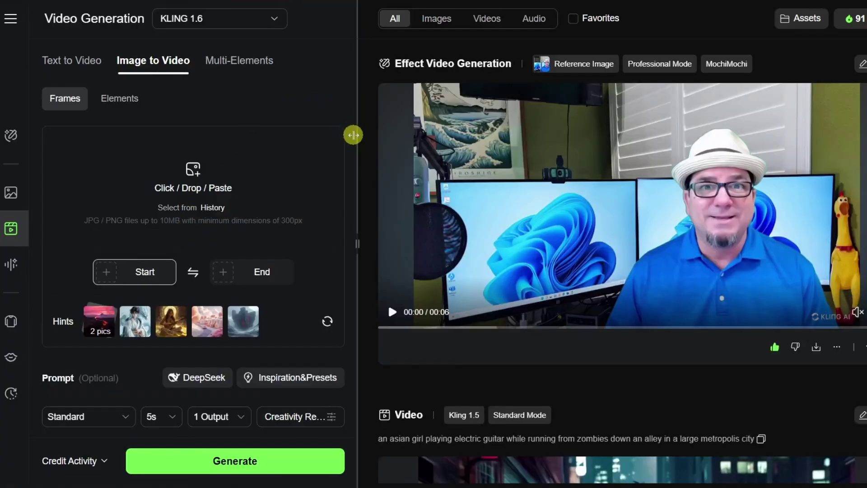
scroll(350, 135, down, 1)
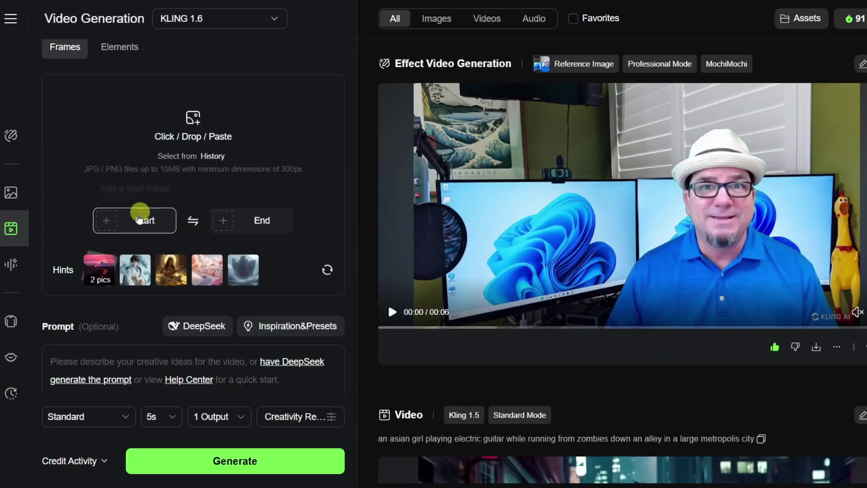
scroll(138, 219, down, 1)
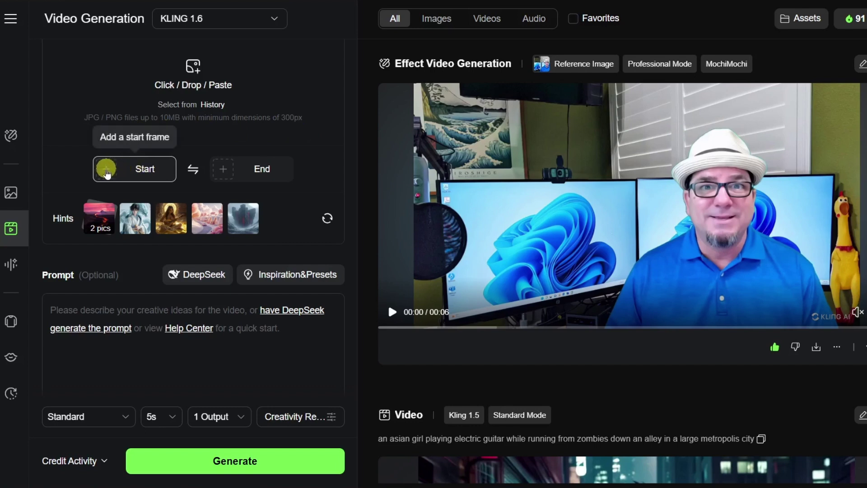
click(107, 174)
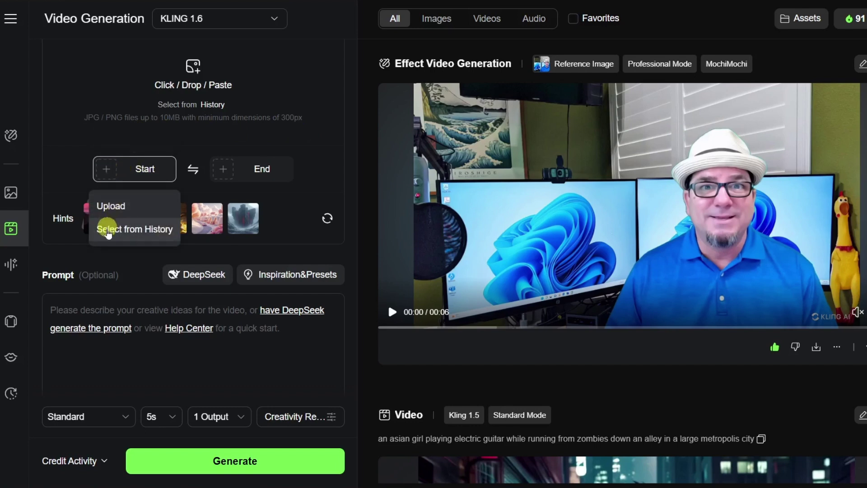
click(136, 229)
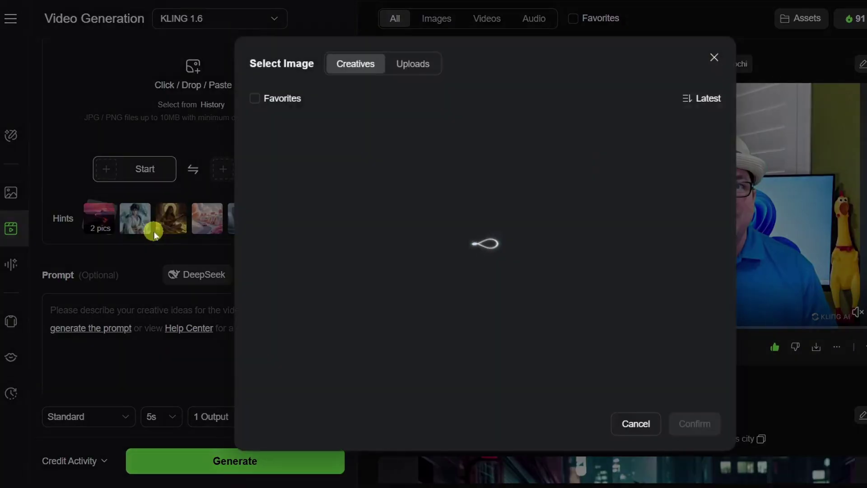
click(415, 65)
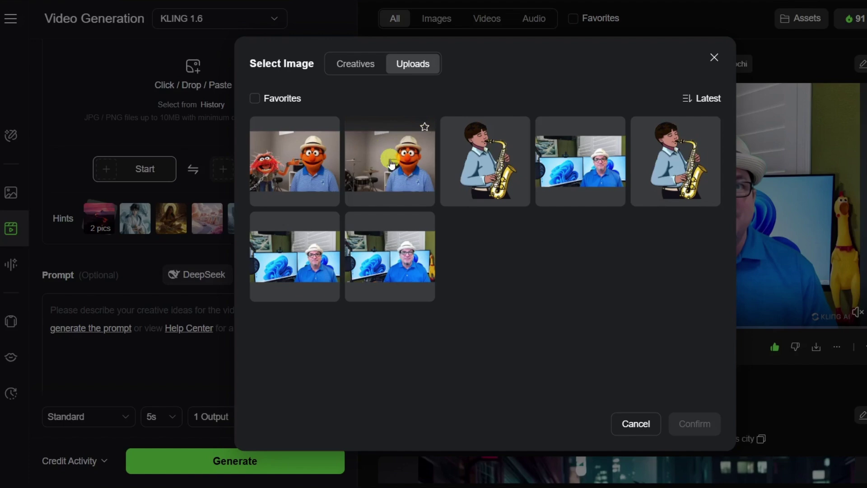
click(392, 163)
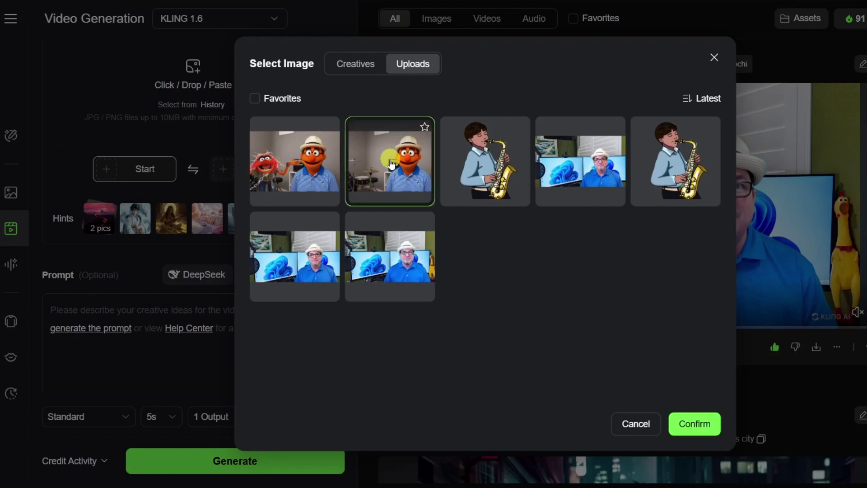
click(695, 425)
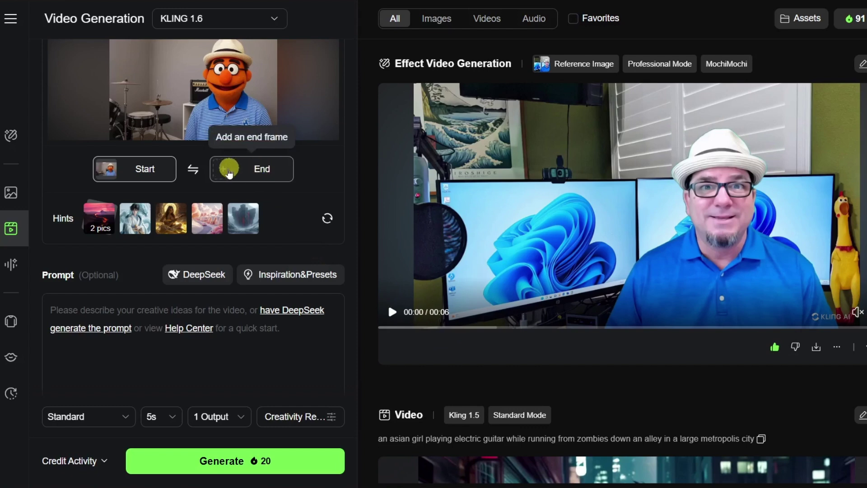
Set the end frame to the uploaded image showing the red muppet together with the orange muppet.
click(224, 172)
mouse_move(225, 173)
click(269, 228)
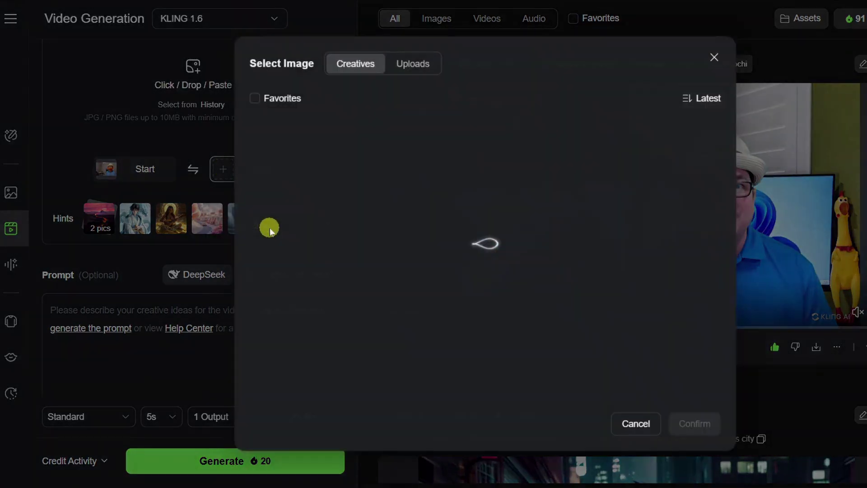
click(401, 67)
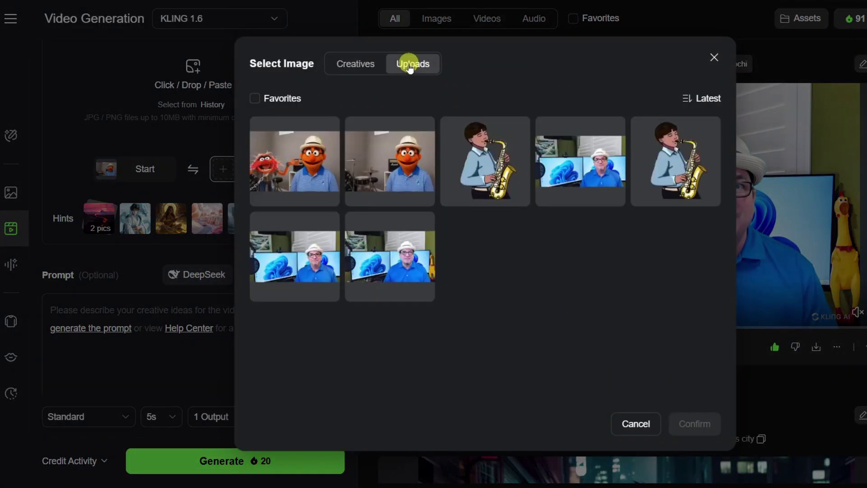
click(291, 170)
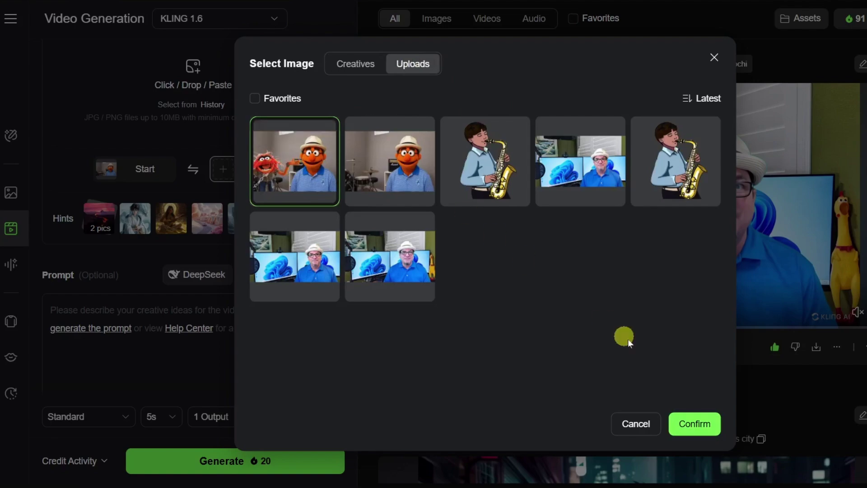
click(691, 425)
scroll(278, 95, up, 1)
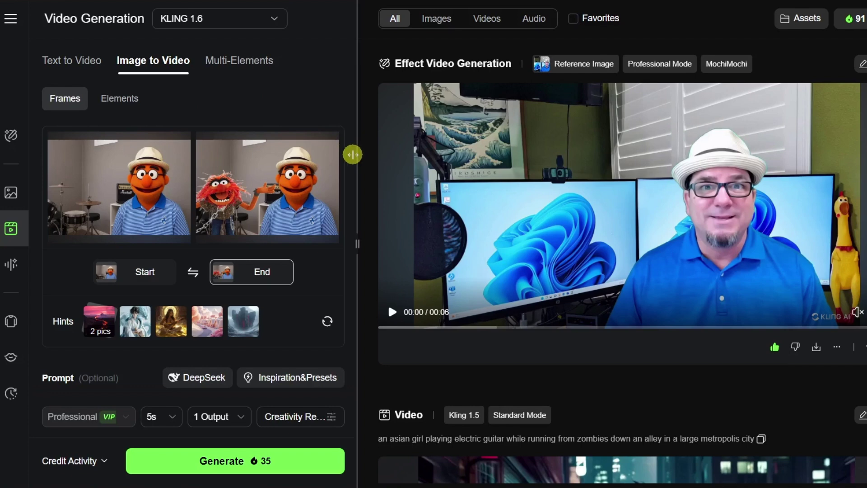
Enter prompt 'The opening character will be speaking enthusiastically. Midway through the video, the other character will slide up from the bottom and wave his arms with excitement.'.
scroll(352, 154, down, 5)
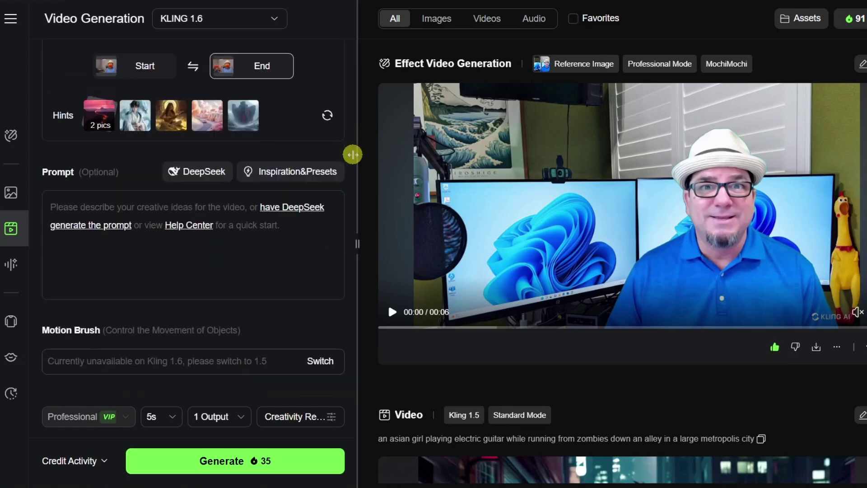
scroll(352, 154, down, 3)
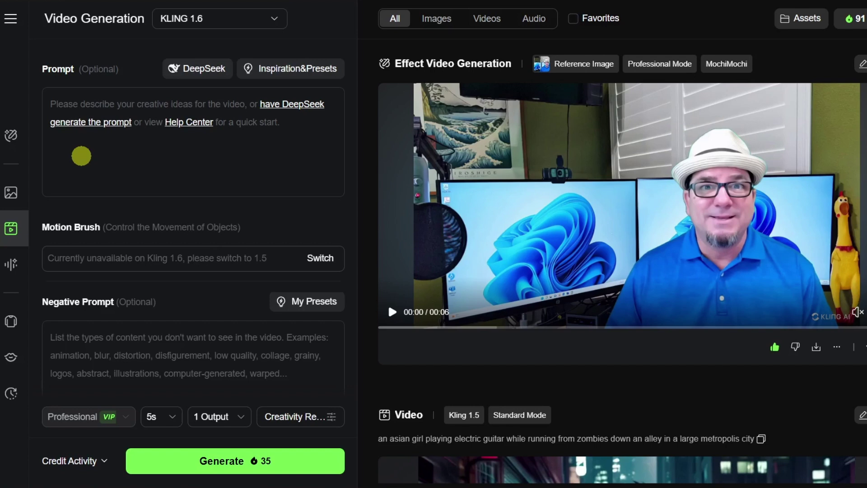
click(81, 156)
text(The opening character will be speaking enthusiastically. Midway through the video, the other character will slide up from the bottom and wave his arms with excitement.)
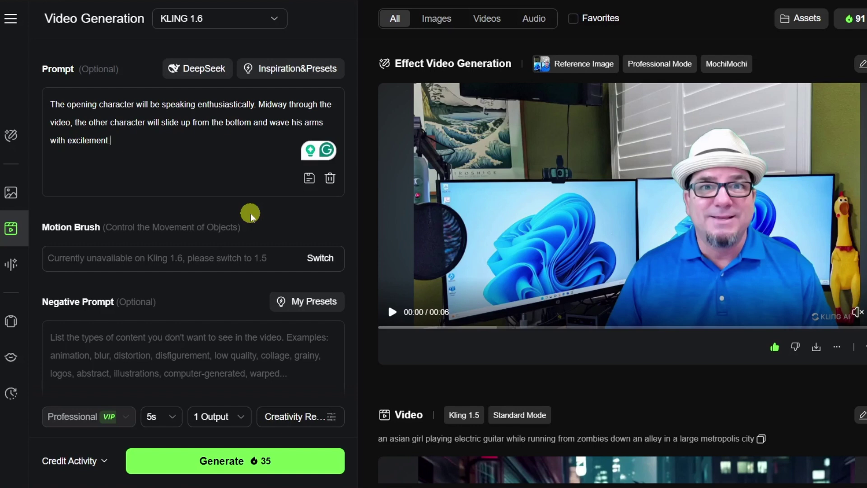
Set the negative prompt to 'blur, distortion, low quality, motion blur, morphing, flickering, unnatural motion, glitch, unstable, deformed frame, smearing'.
scroll(310, 154, down, 2)
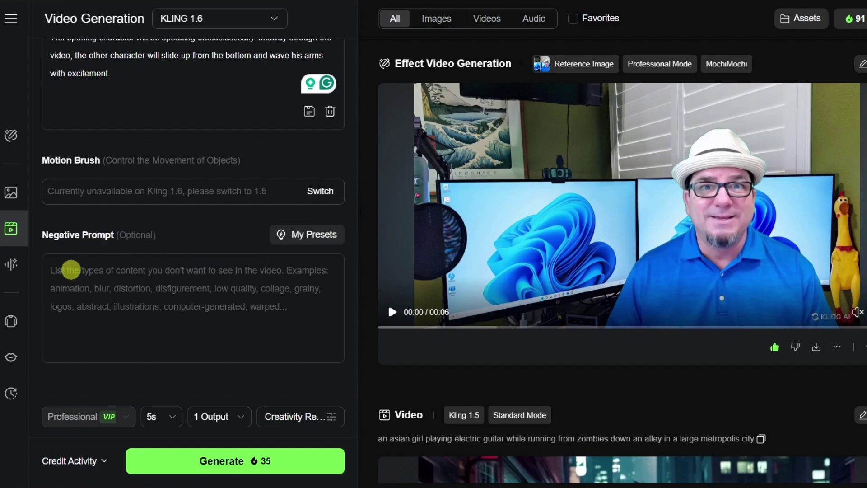
click(70, 332)
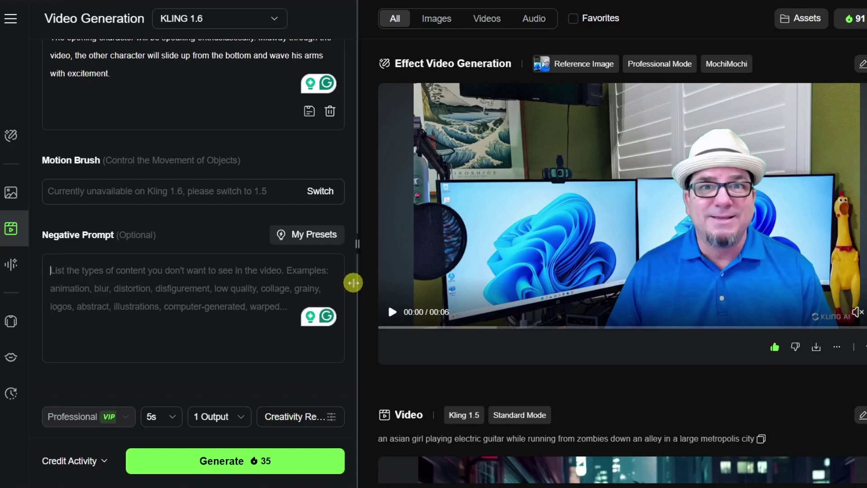
text(blur, distortion, low quality, motion blur, morphing, flickering, unnatural motion, glitch, unstable, deformed frame, smearing)
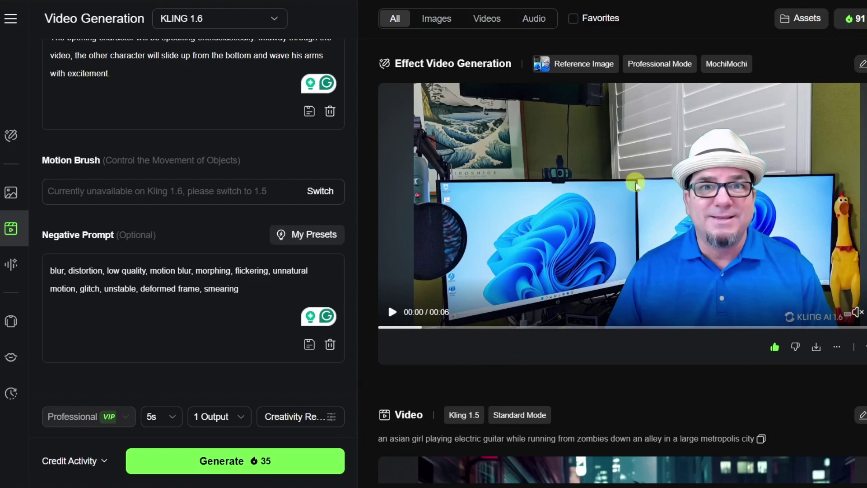
Generate the video from the two frames and prompts, view the task, and play back the result.
click(285, 465)
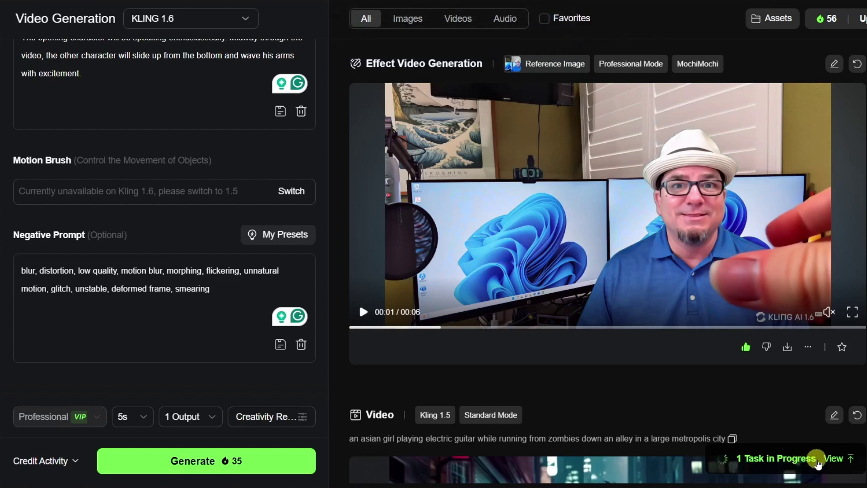
click(845, 460)
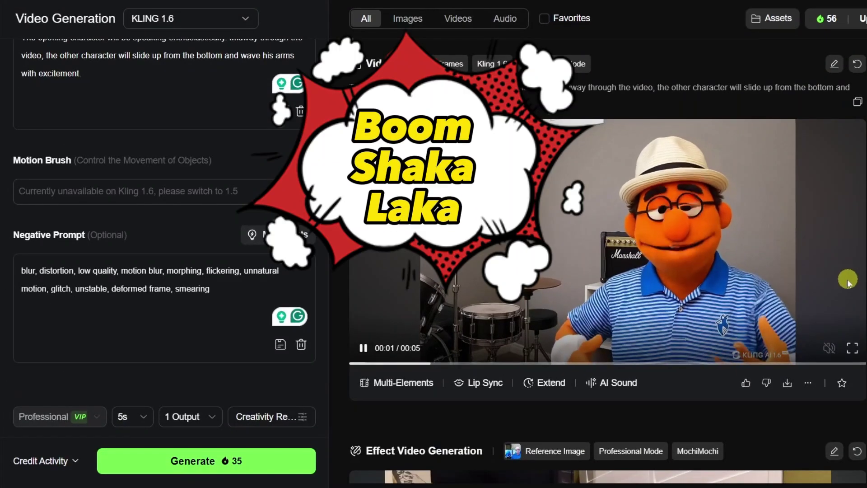
click(847, 280)
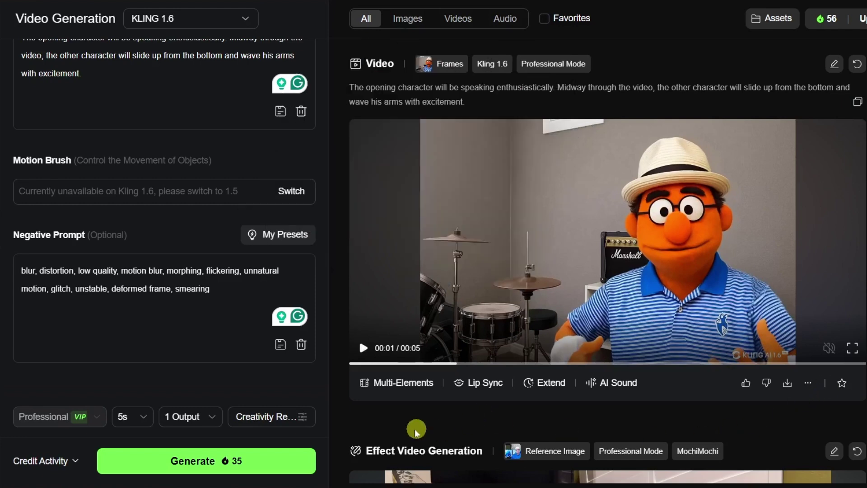
click(364, 348)
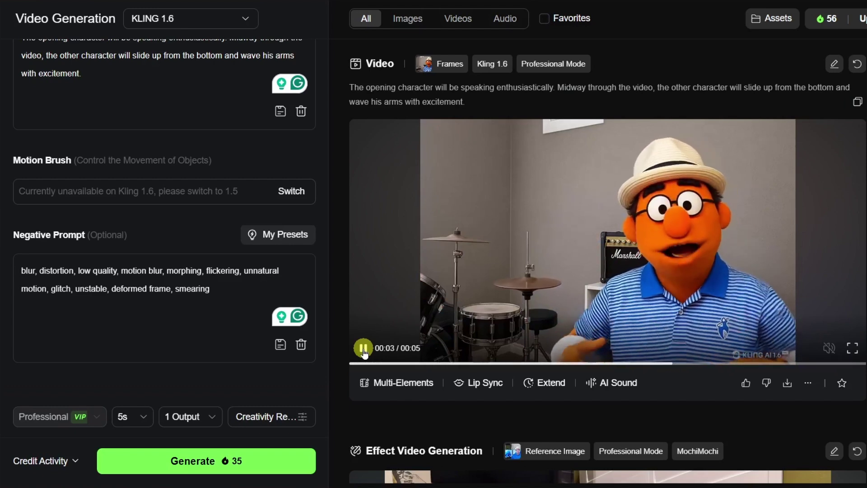
click(363, 349)
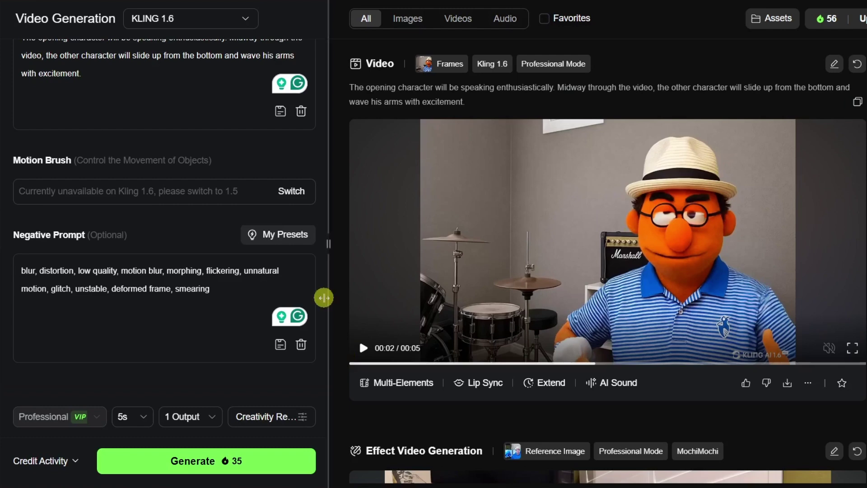
Replace 'Midway through the video' in the prompt with '3 seconds into the video'.
scroll(325, 293, up, 10)
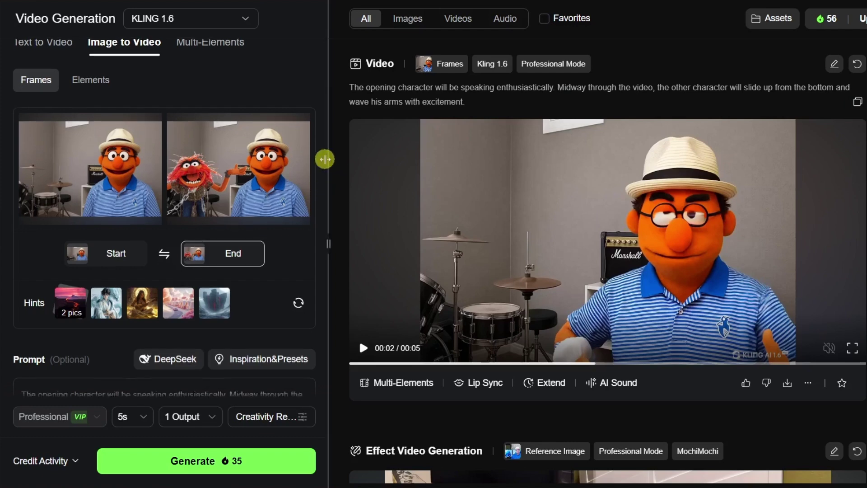
scroll(326, 160, down, 6)
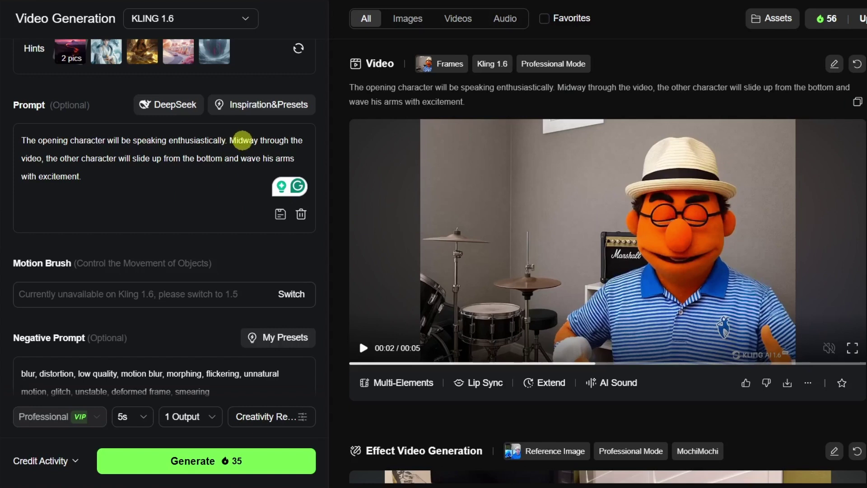
double_click(257, 138)
key(BackSpace)
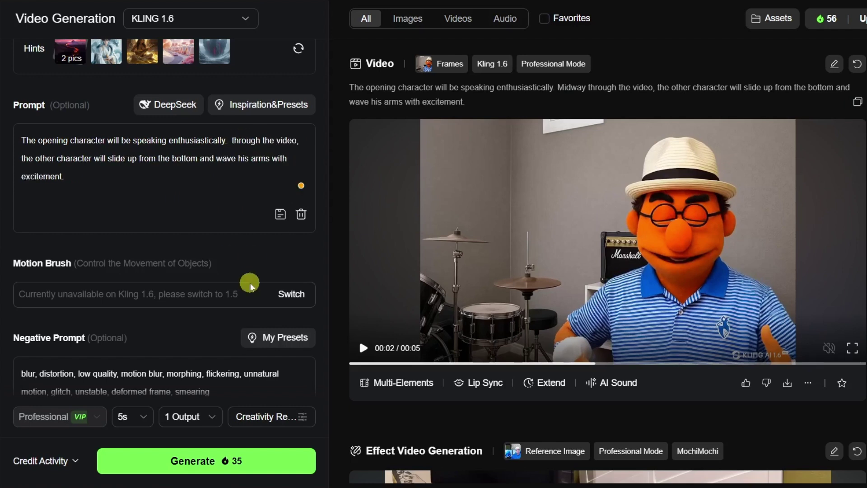
text(3 second)
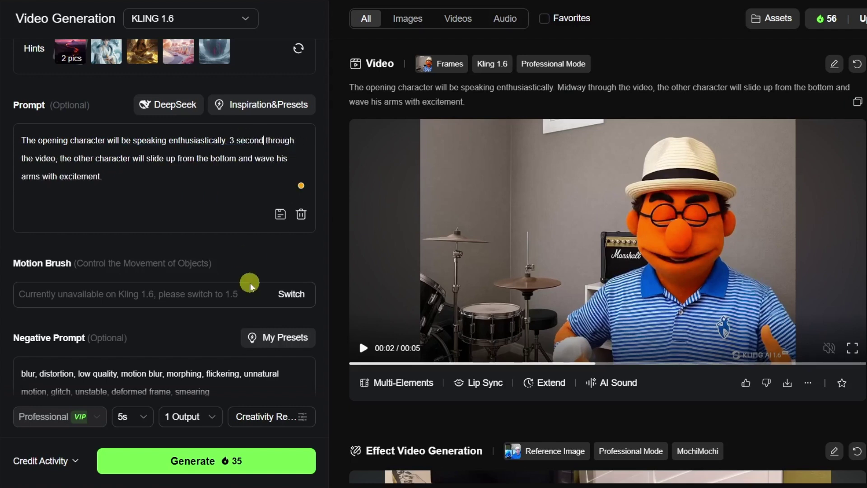
text(s into)
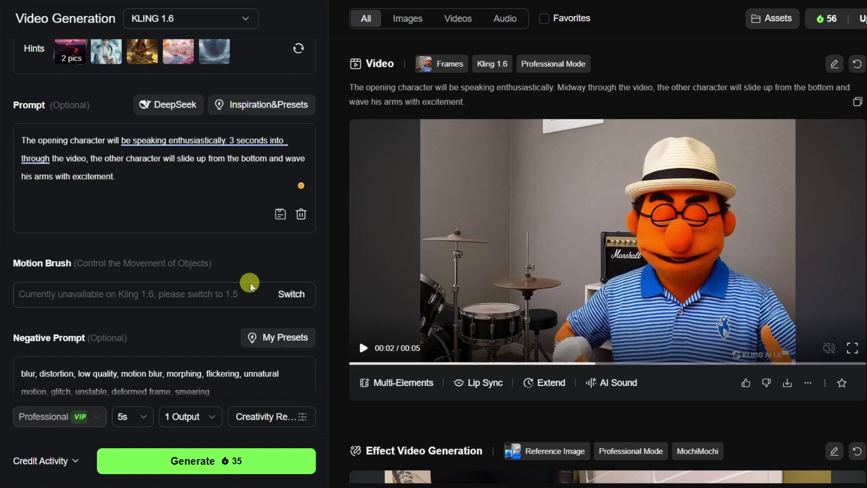
text( the videoe)
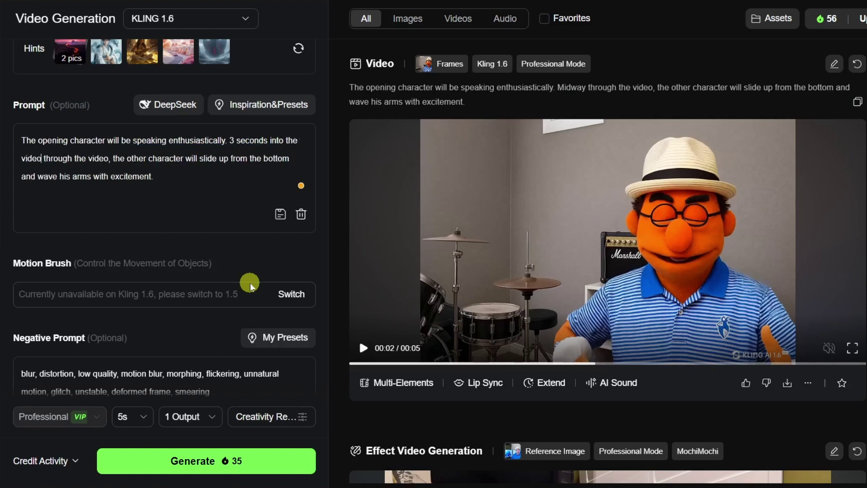
key(ctrl+Delete)
key(ctrl+Delete)
key(ctrl+Delete)
key(BackSpace)
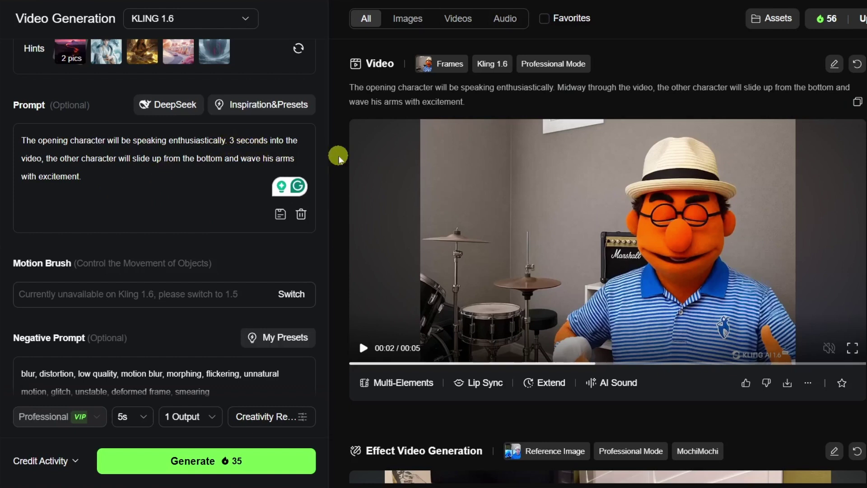
Generate the video again with the revised '3 seconds into the video' prompt and play back the new result.
scroll(317, 195, down, 2)
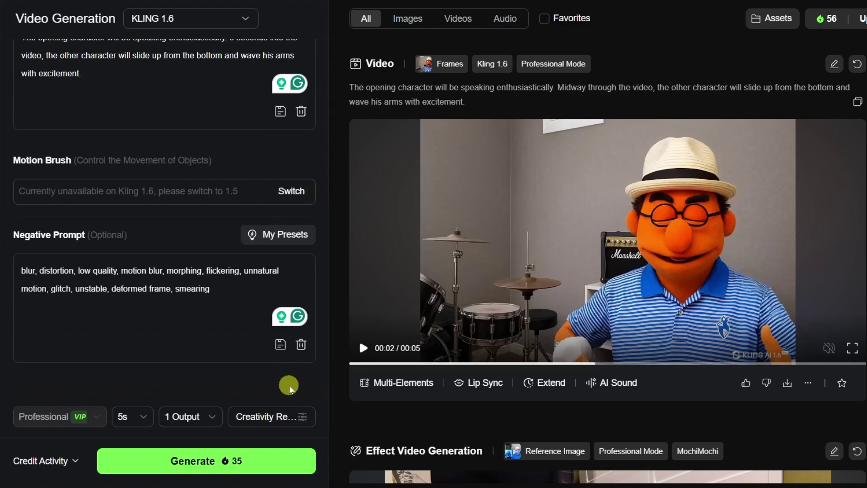
click(251, 461)
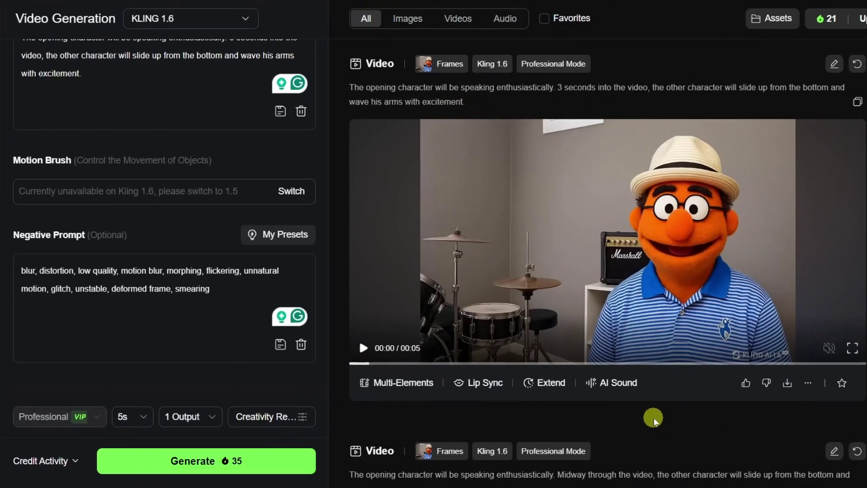
click(363, 349)
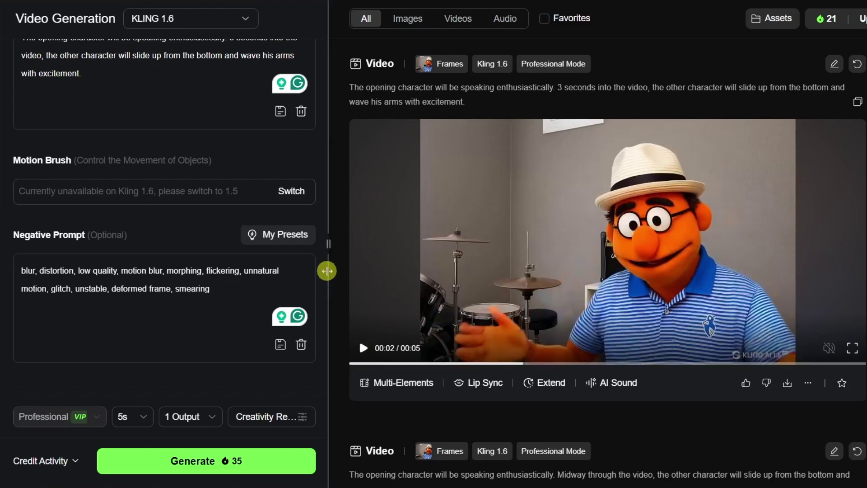
scroll(327, 271, up, 3)
scroll(326, 270, up, 1)
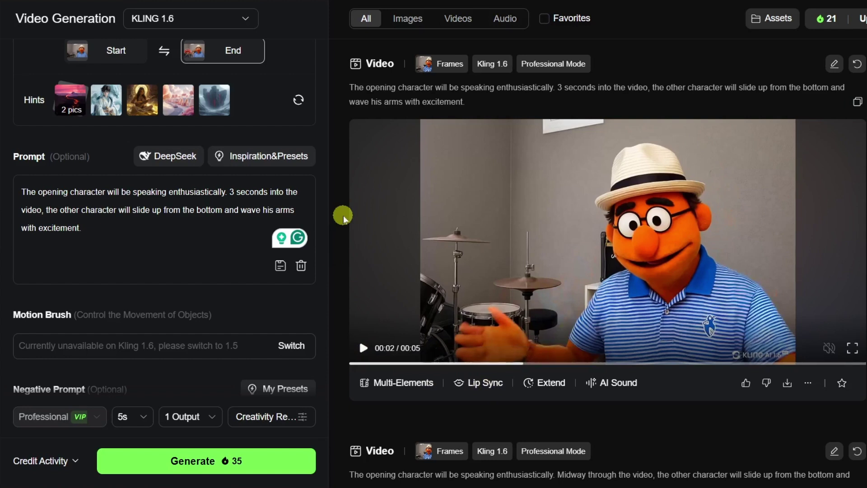
Open Lip Sync for the newly generated video, look at the local dubbing upload option, and return to Text to Speech.
click(486, 384)
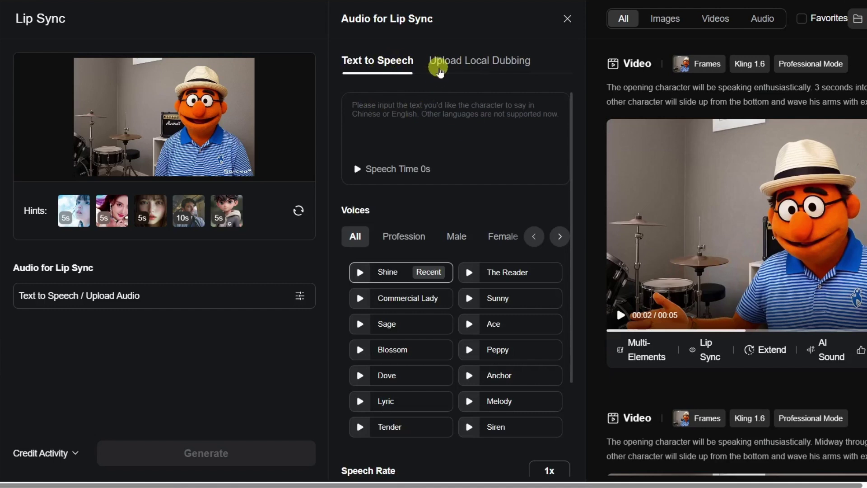
click(482, 67)
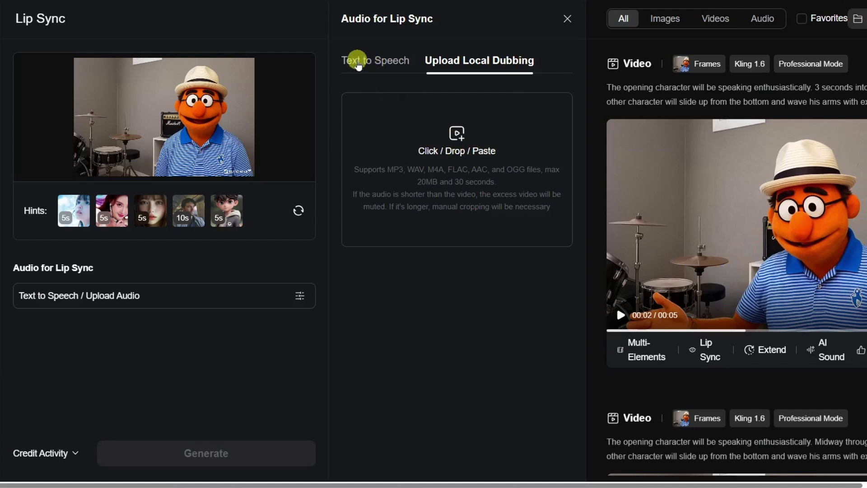
click(359, 63)
Enter and preview the speech 'Hey there! Join my school of rock today, where you can learn to be a rock star like my pall Animal here.'.
click(413, 101)
text(Hey there! Join my school of rock today, where you can learn to be a rock star like my pall Animal here.)
click(357, 170)
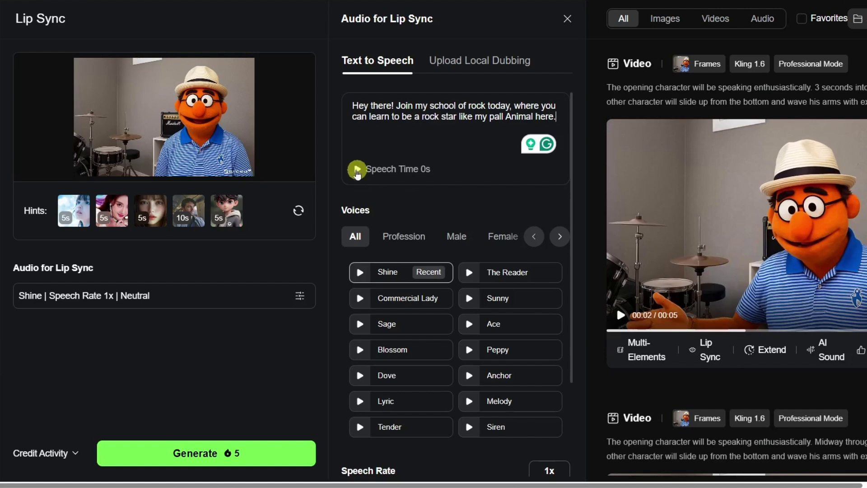
click(357, 169)
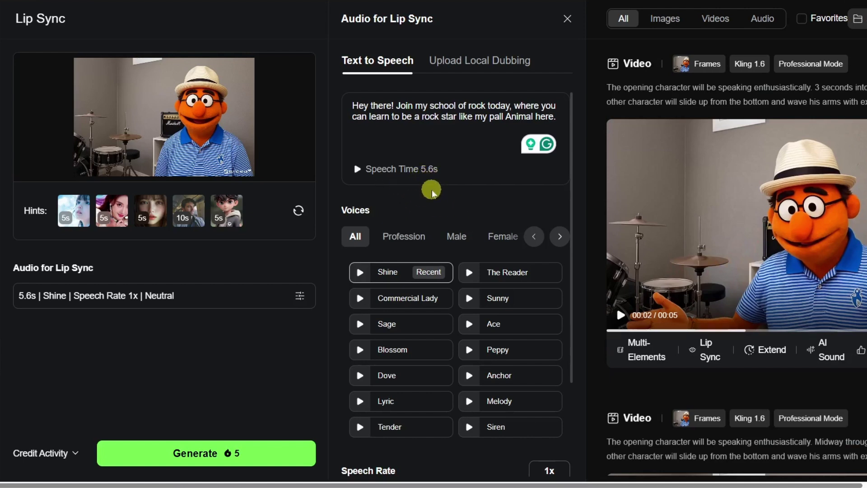
Shorten the speech text by deleting the opening 'Hey there!' so that it begins with 'Join my school of rock today'.
mouse_move(668, 293)
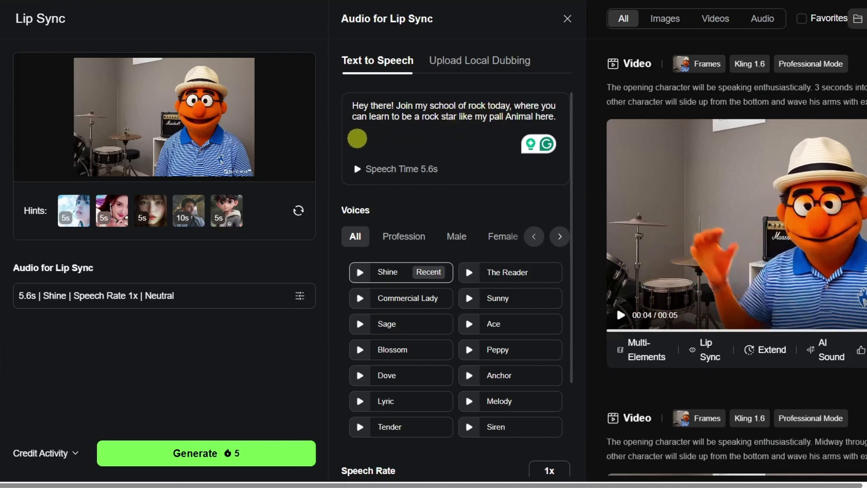
click(395, 104)
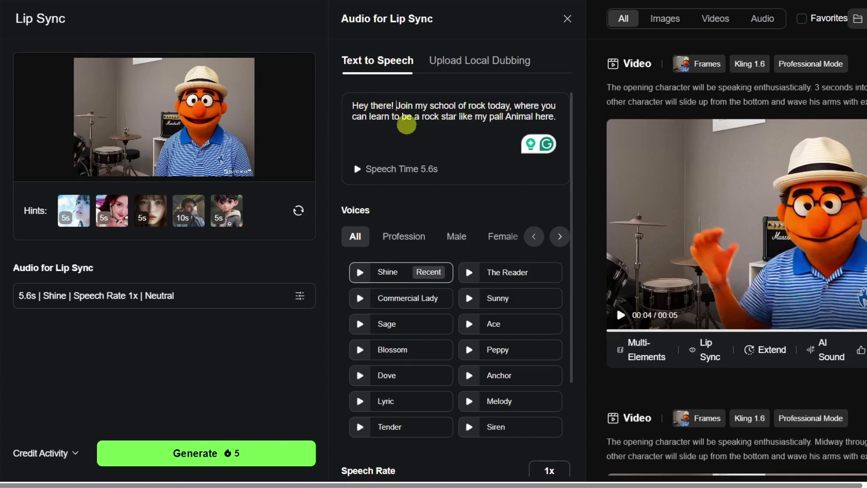
key(BackSpace)
key(BackSpace)
key(BackSpace)
key(BackSpace)
key(BackSpace)
key(BackSpace)
key(BackSpace)
key(BackSpace)
key(BackSpace)
key(BackSpace)
key(BackSpace)
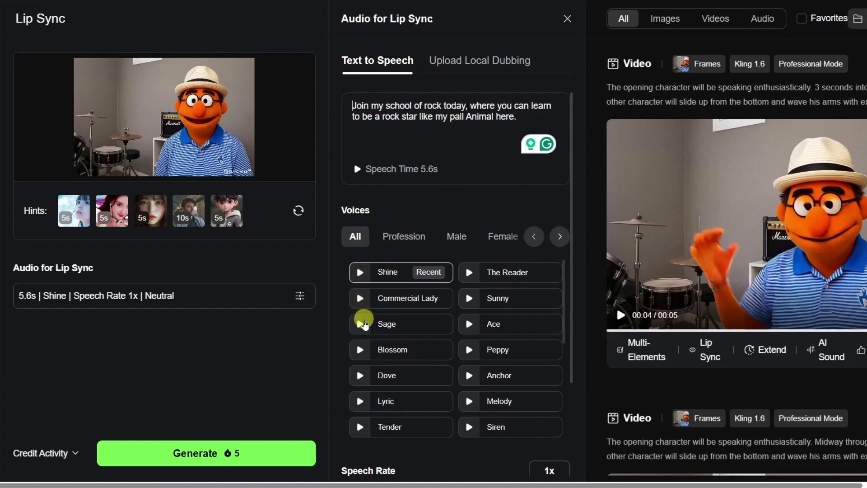
Filter the voices to Male, sample Sunny and Sage, and select the Shine voice.
click(462, 243)
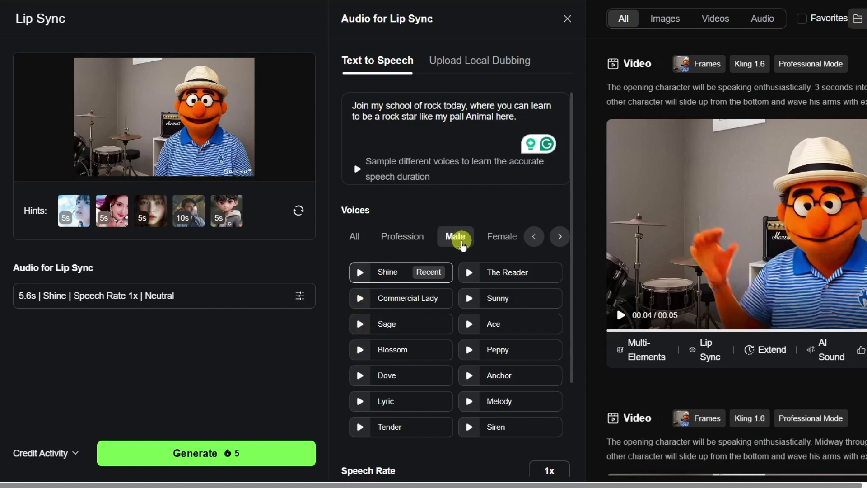
click(360, 298)
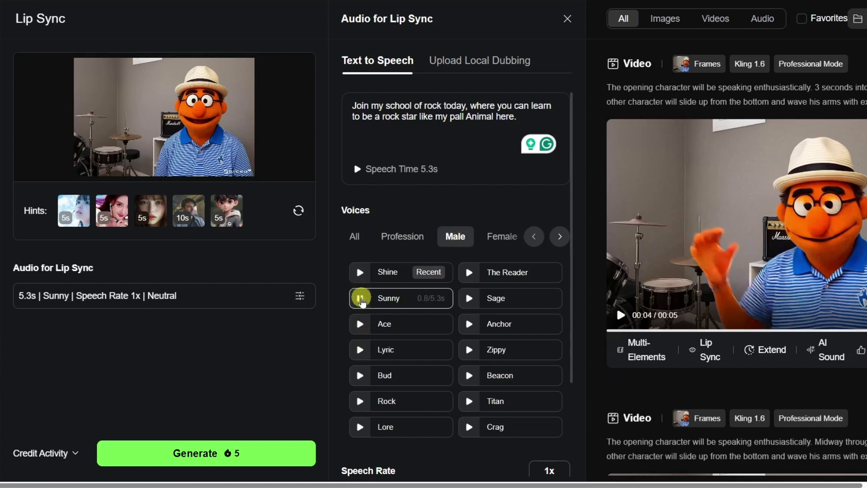
click(470, 298)
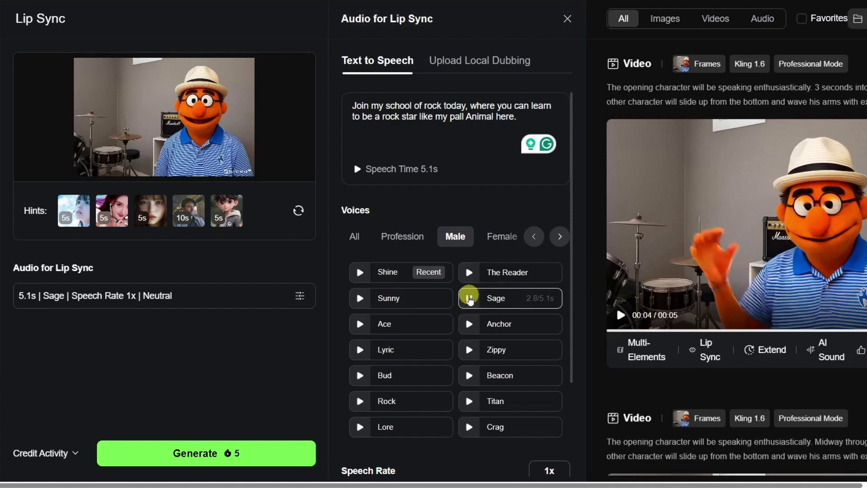
click(360, 271)
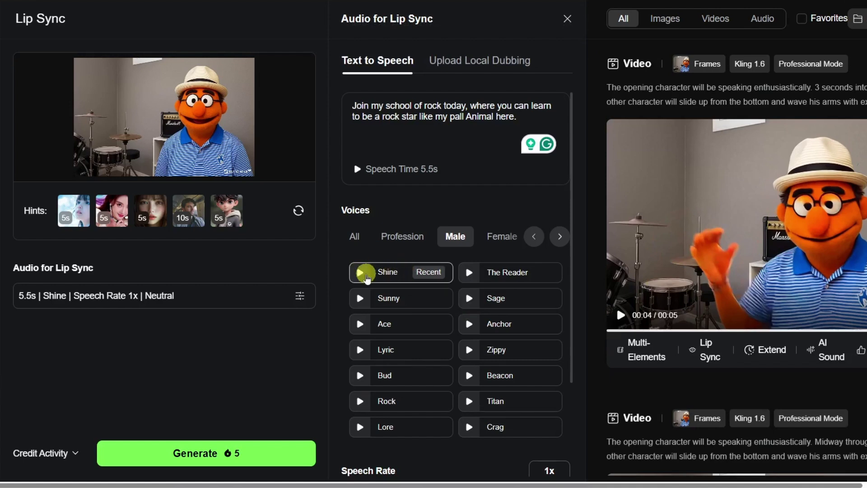
Raise the speech rate of the Shine voice to 1.2x.
drag(571, 262, 573, 370)
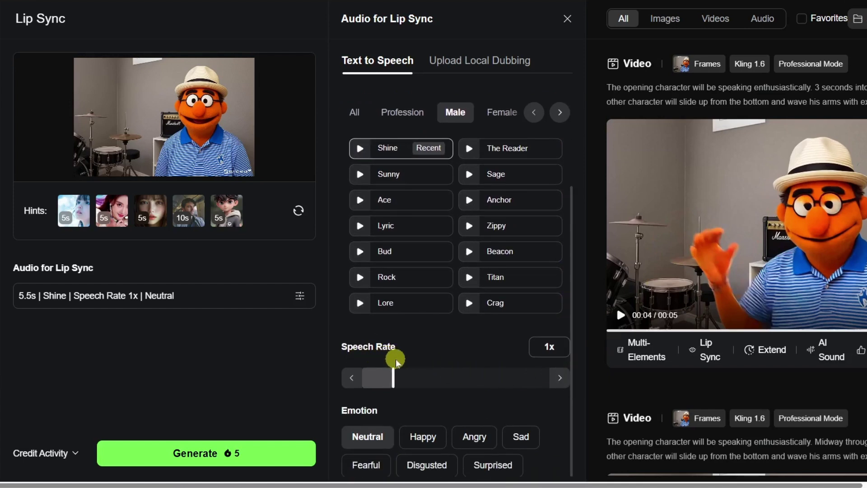
click(394, 378)
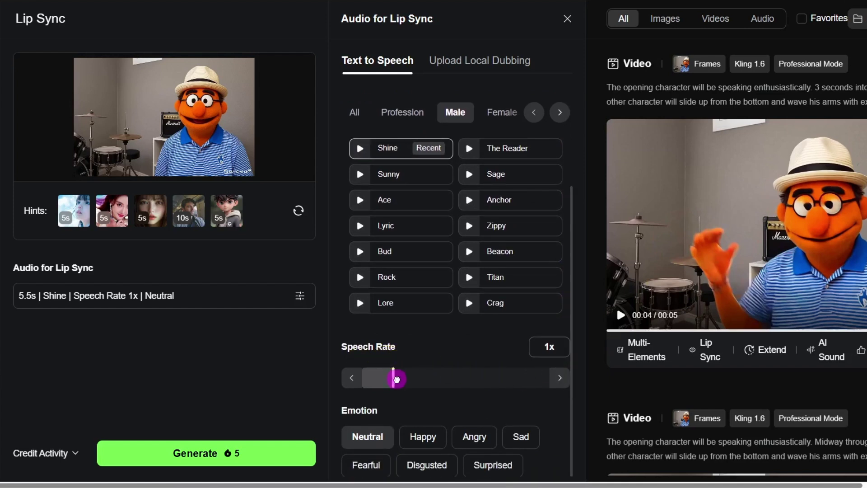
drag(397, 380, 408, 378)
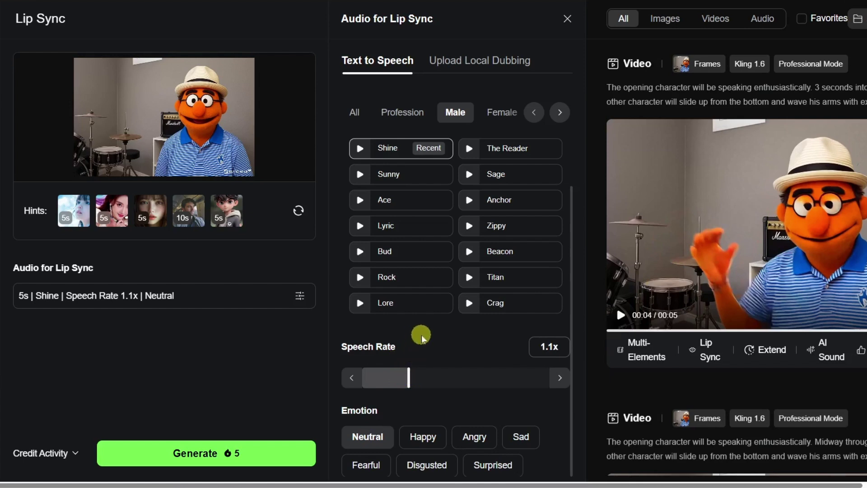
scroll(465, 328, up, 3)
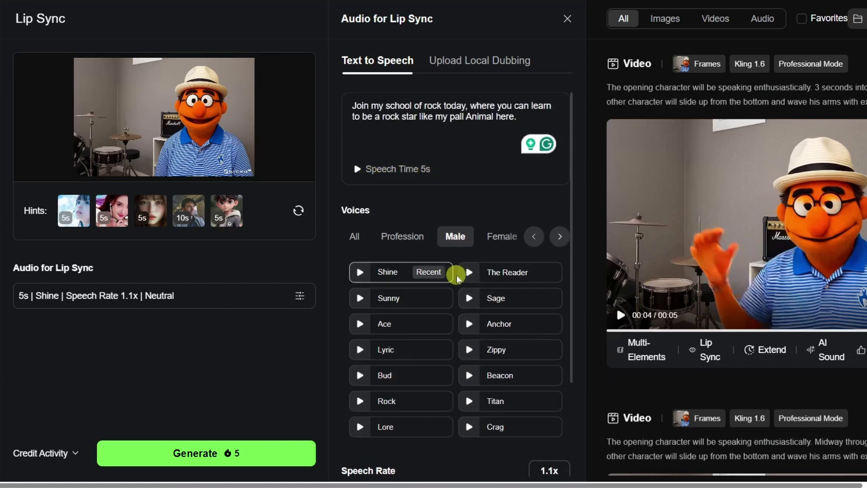
scroll(456, 277, down, 3)
drag(408, 377, 422, 377)
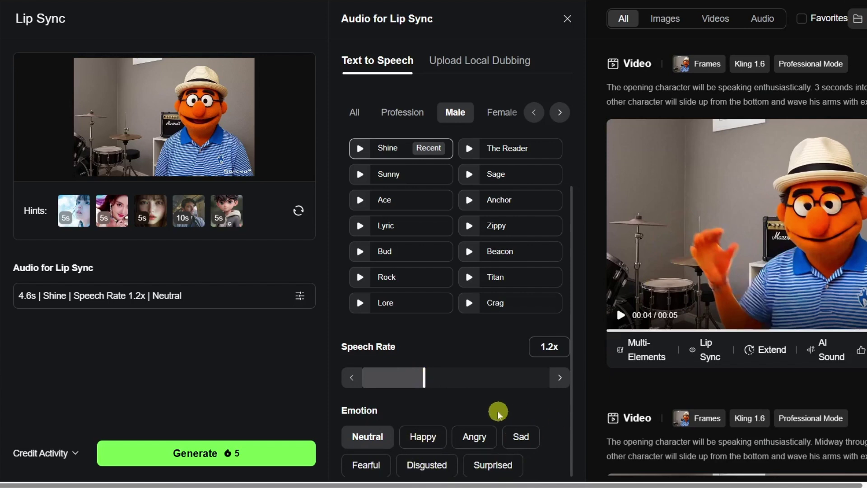
Set the speech emotion to Happy and preview the spoken text.
click(423, 440)
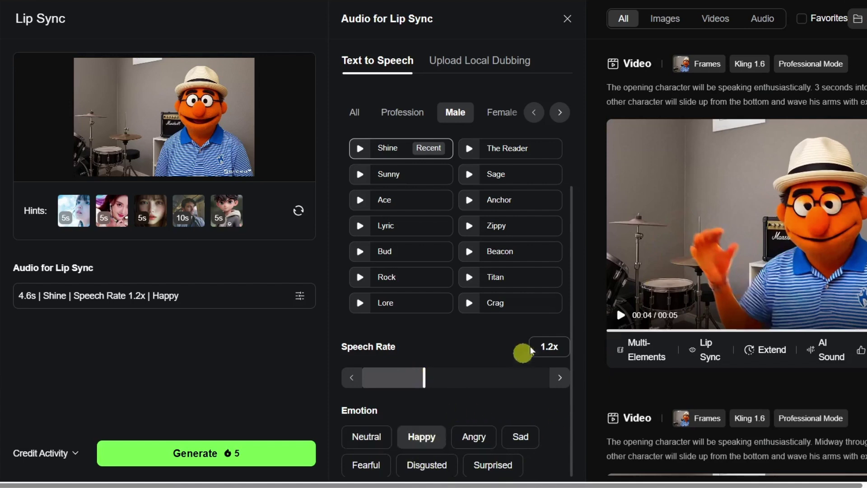
drag(571, 324, 574, 195)
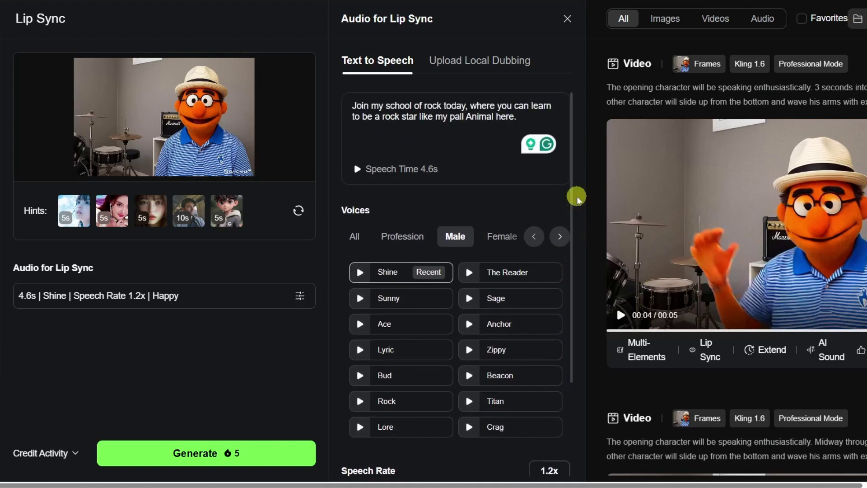
click(357, 169)
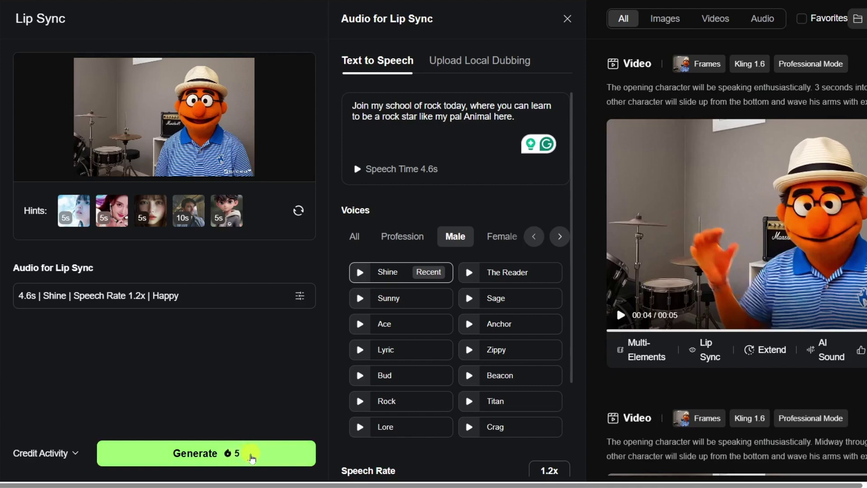
Generate the lip-synced video from the speech settings and play back the result with sound.
click(261, 455)
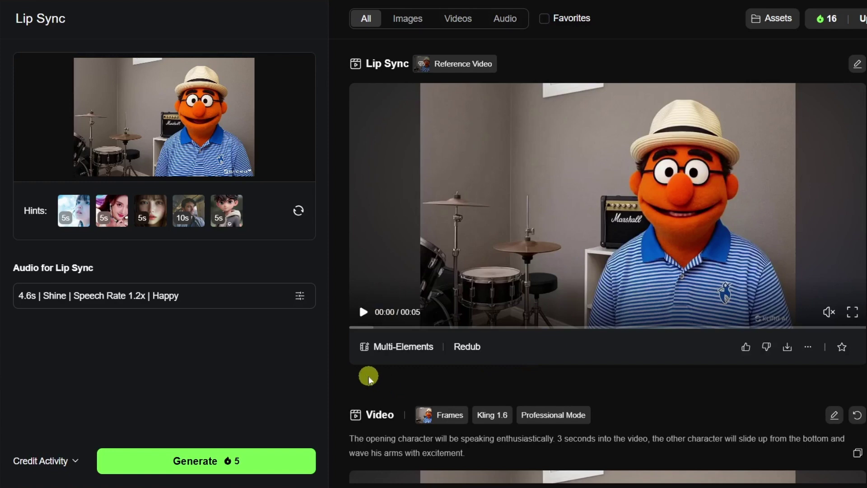
click(360, 323)
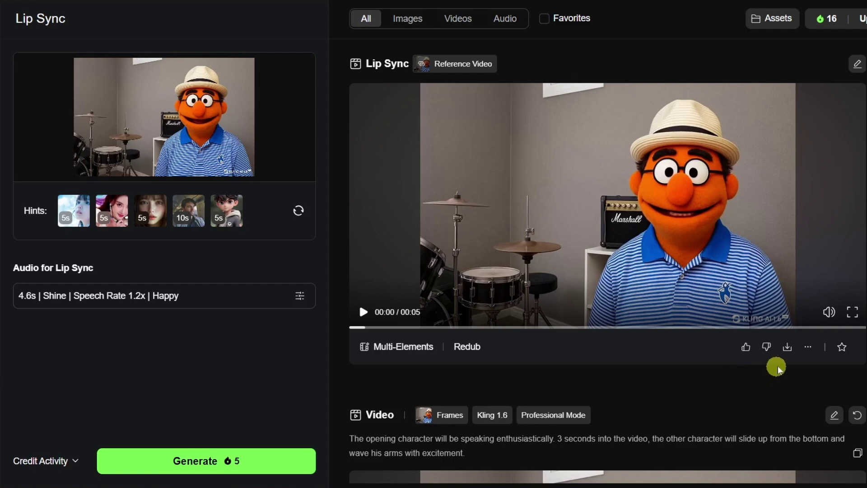
mouse_move(787, 350)
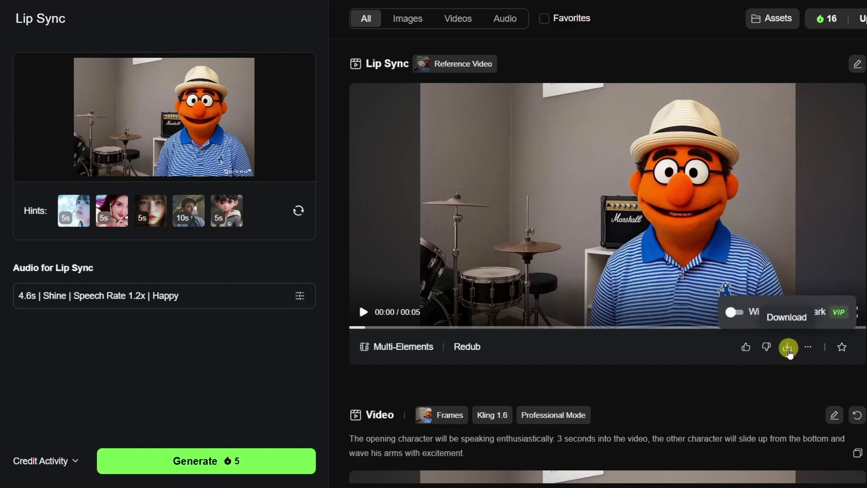